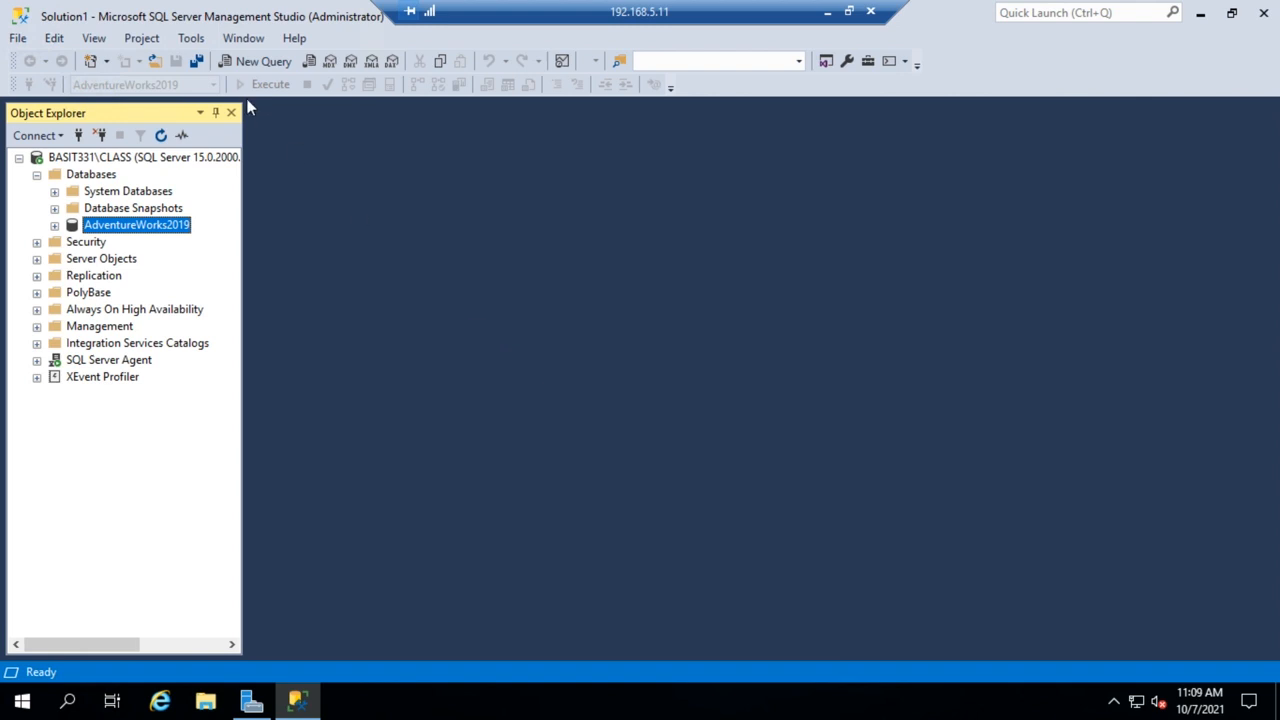
# Open a new query and write restore headeronly from disk = 'c:\backup\aw.bak'.
pyautogui.click(258, 62)
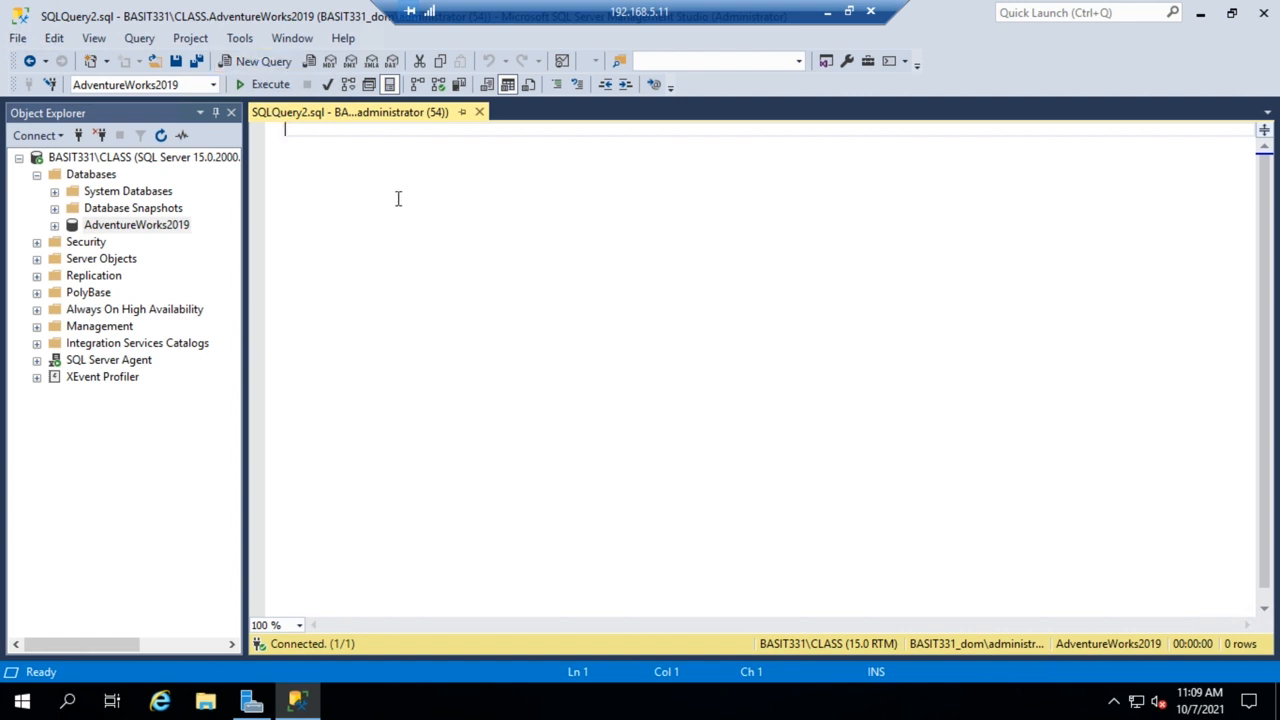
pyautogui.write('restore headeronly ')
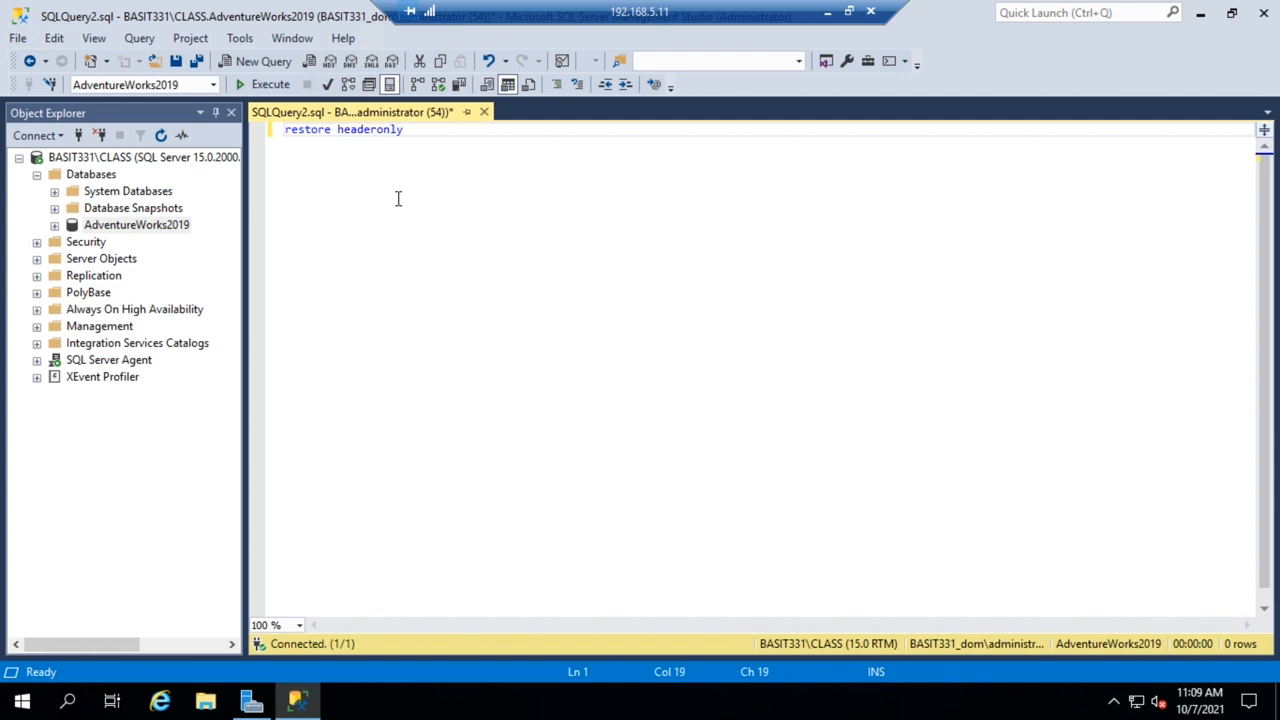
pyautogui.write("from disk = 'c:\\backup")
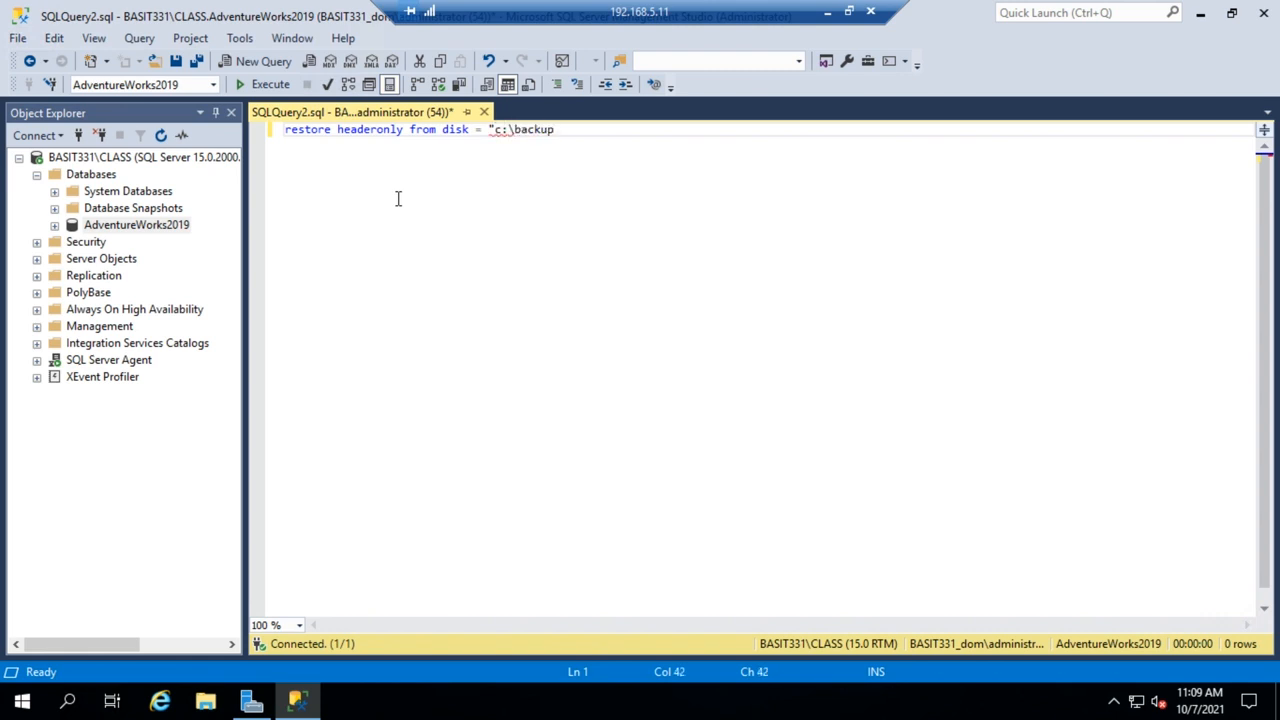
pyautogui.write("\\aw.bak'")
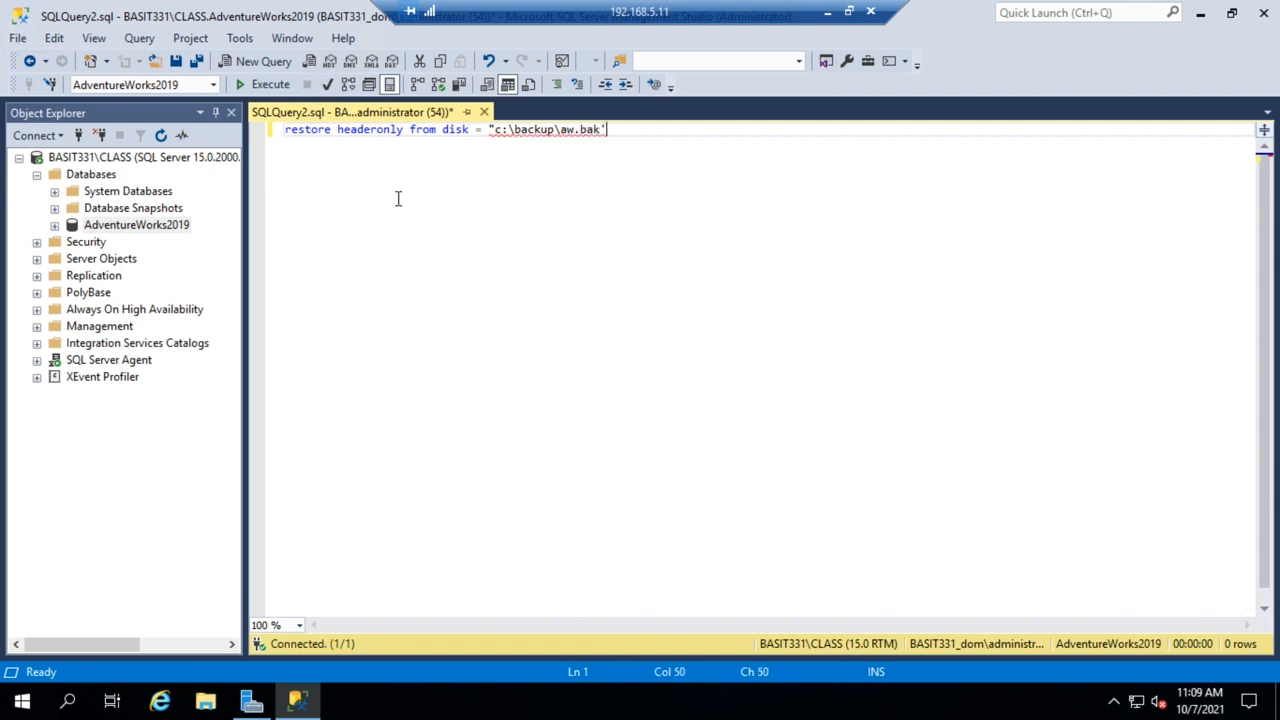
# Change the path's opening quote to a single quote and execute the query.
pyautogui.press('Left')
pyautogui.press('Left')
pyautogui.press('Left')
pyautogui.press('Left')
pyautogui.press('Left')
pyautogui.press('Left')
pyautogui.press('Left')
pyautogui.press('Left')
pyautogui.press('Left')
pyautogui.press('Left')
pyautogui.press('Left')
pyautogui.press('Left')
pyautogui.press('BackSpace')
pyautogui.write("'")
pyautogui.click(265, 84)
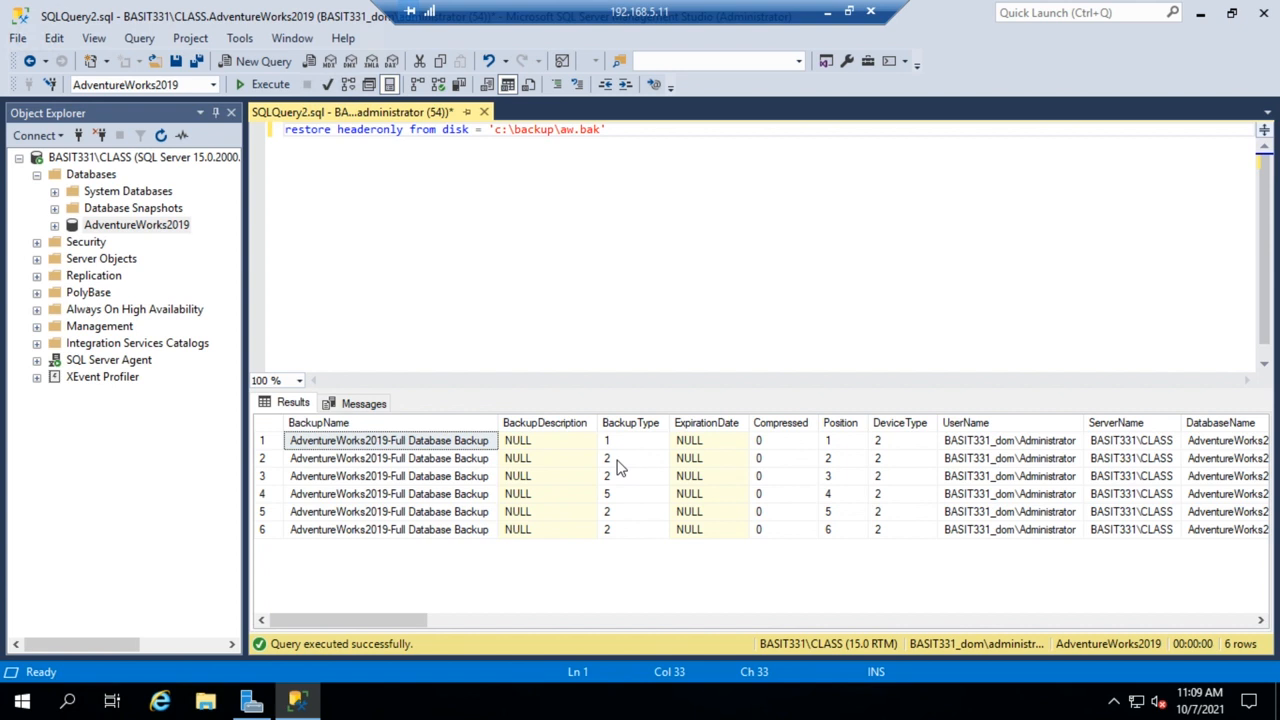
# Close the query window without saving it.
pyautogui.click(617, 543)
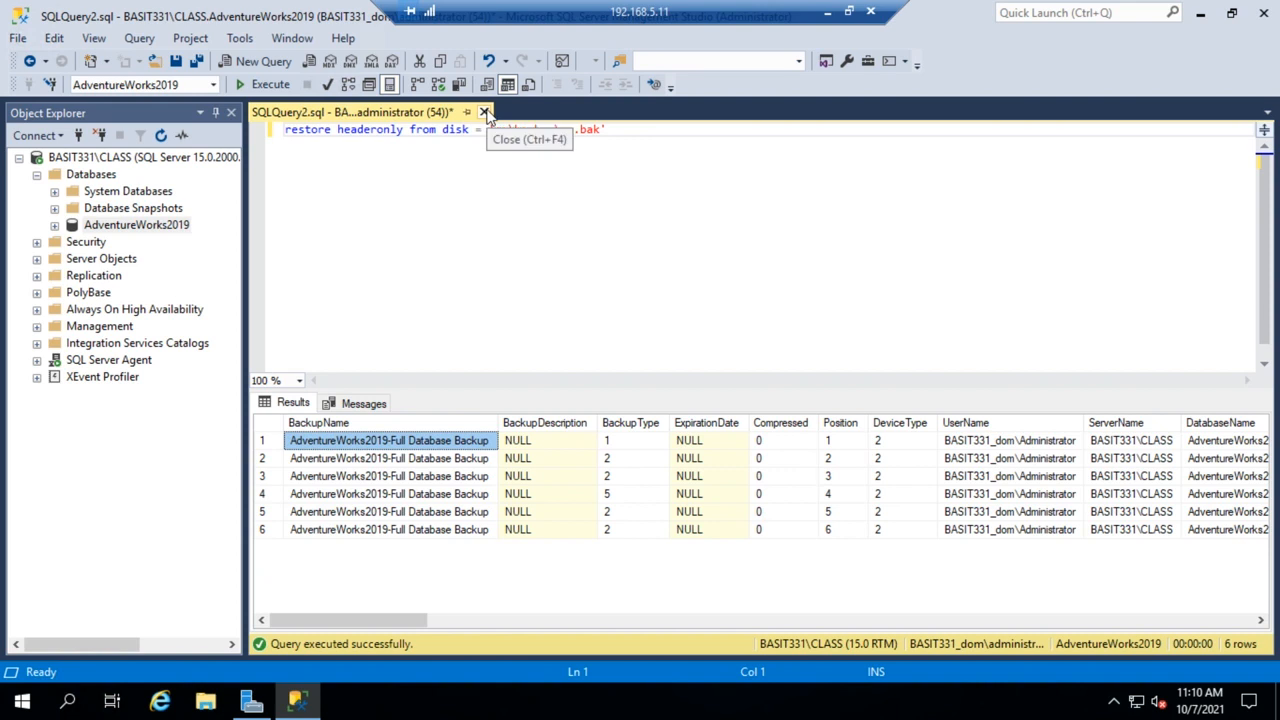
pyautogui.click(484, 112)
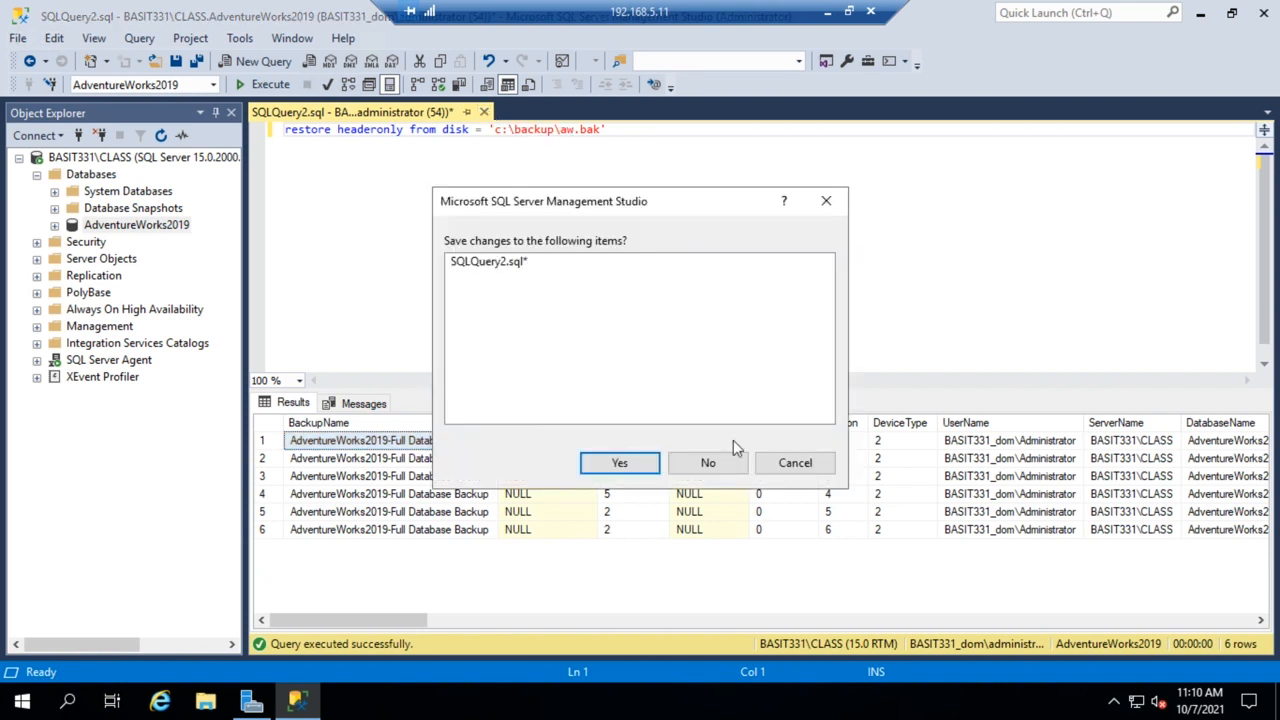
pyautogui.click(708, 463)
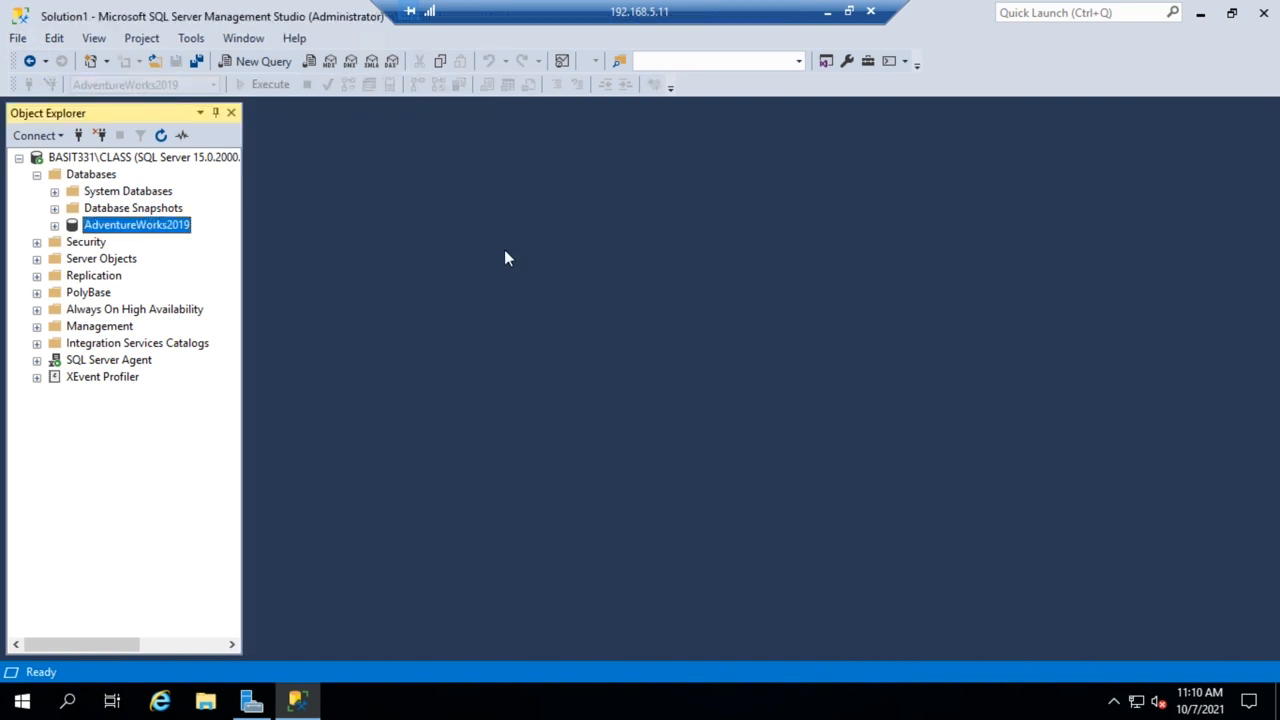
# Restore the AdventureWorks2019 database to the last backup taken, keeping the default backup sets and options.
pyautogui.rightClick(158, 233)
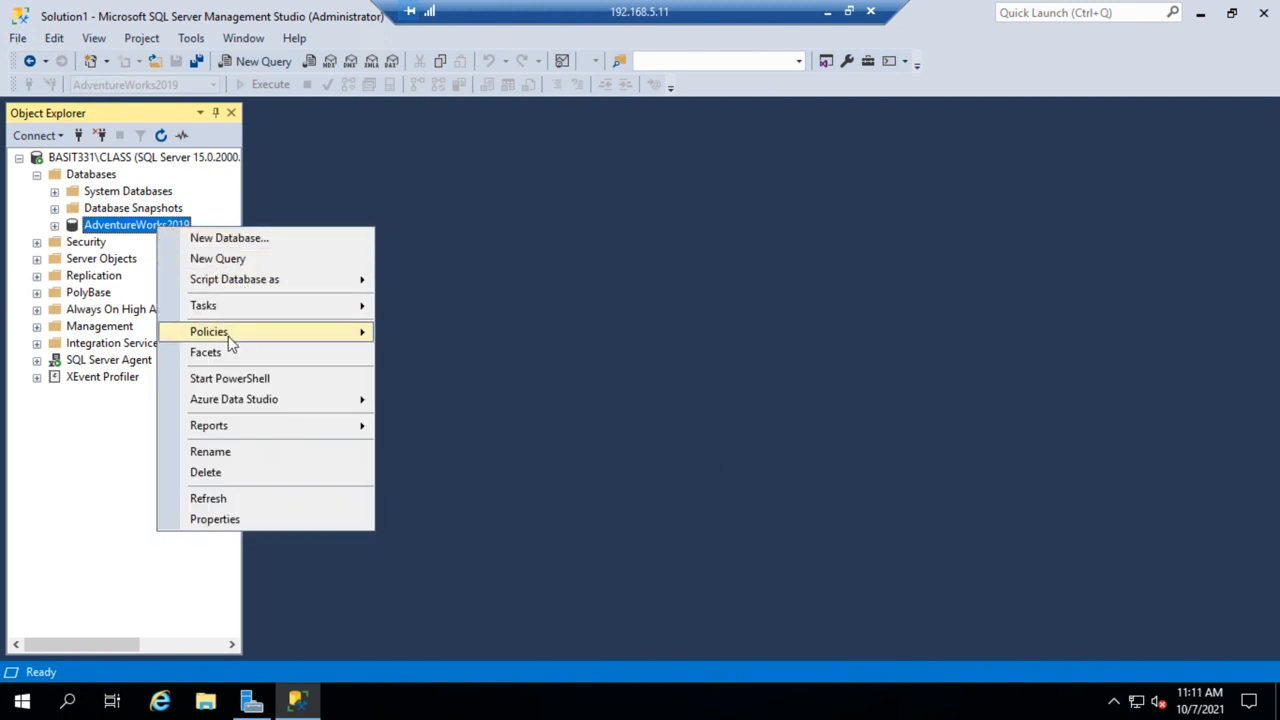
pyautogui.moveTo(228, 336)
pyautogui.moveTo(312, 310)
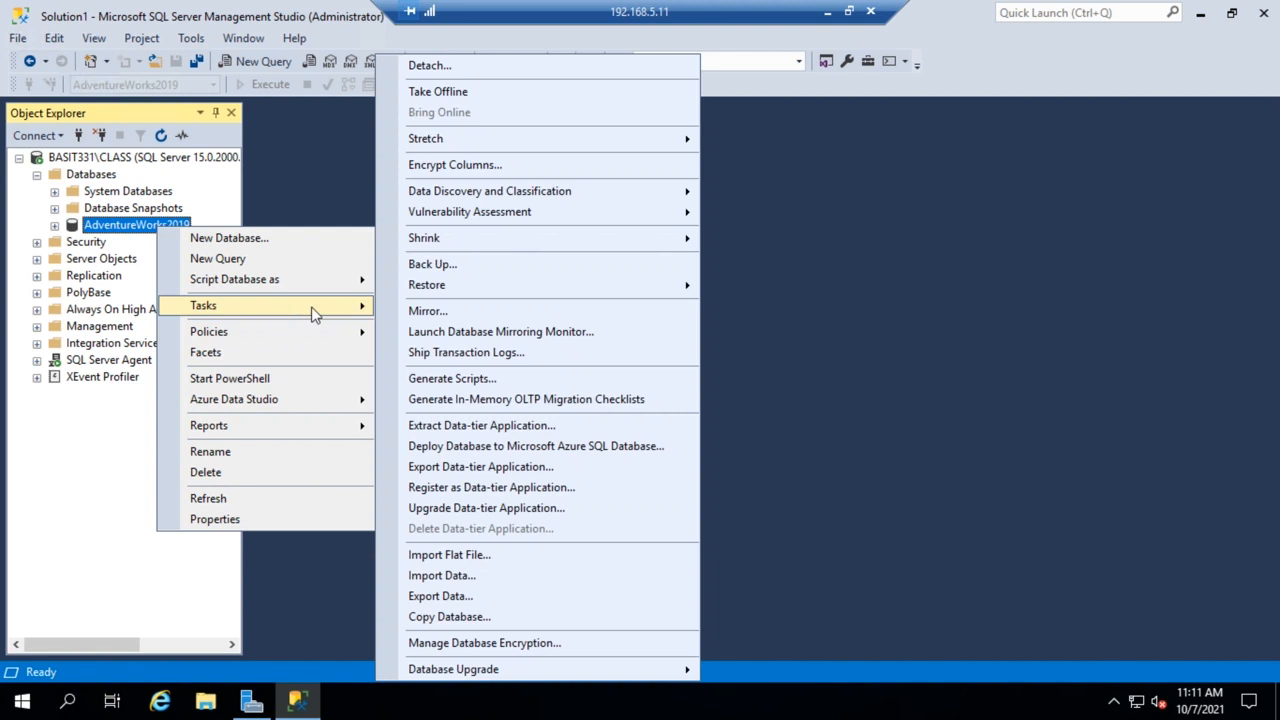
pyautogui.moveTo(449, 296)
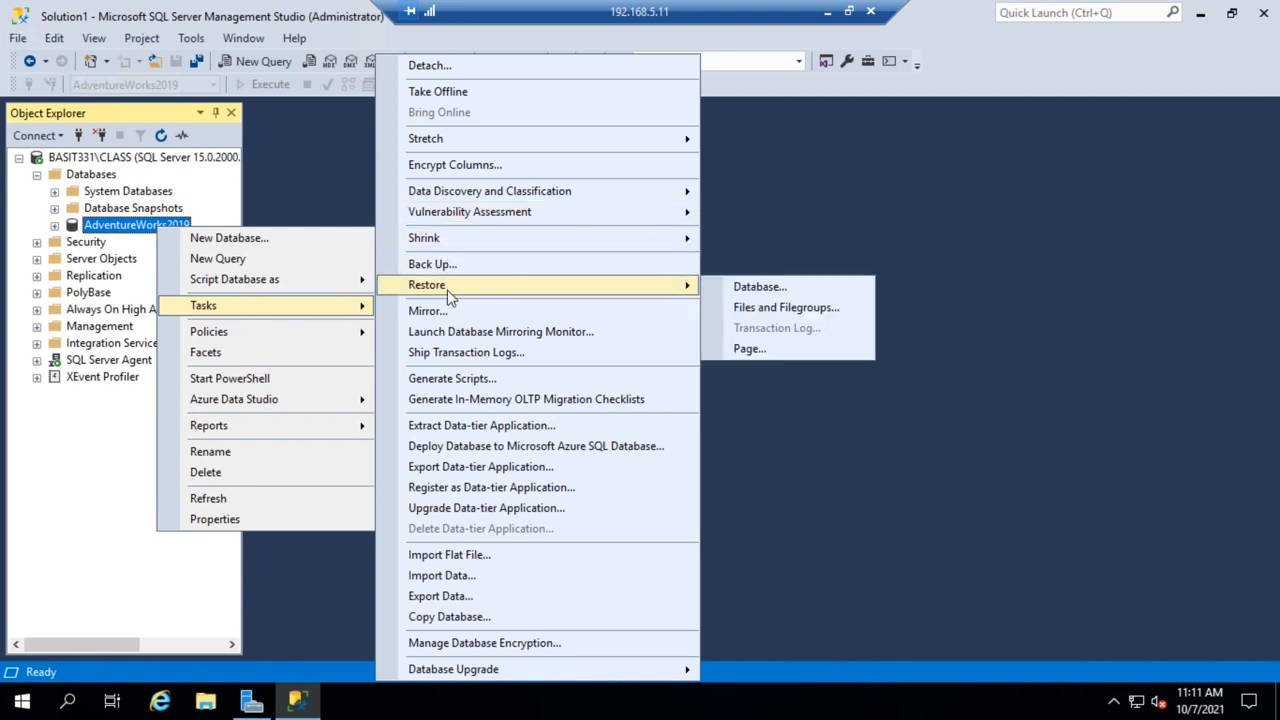
pyautogui.click(752, 290)
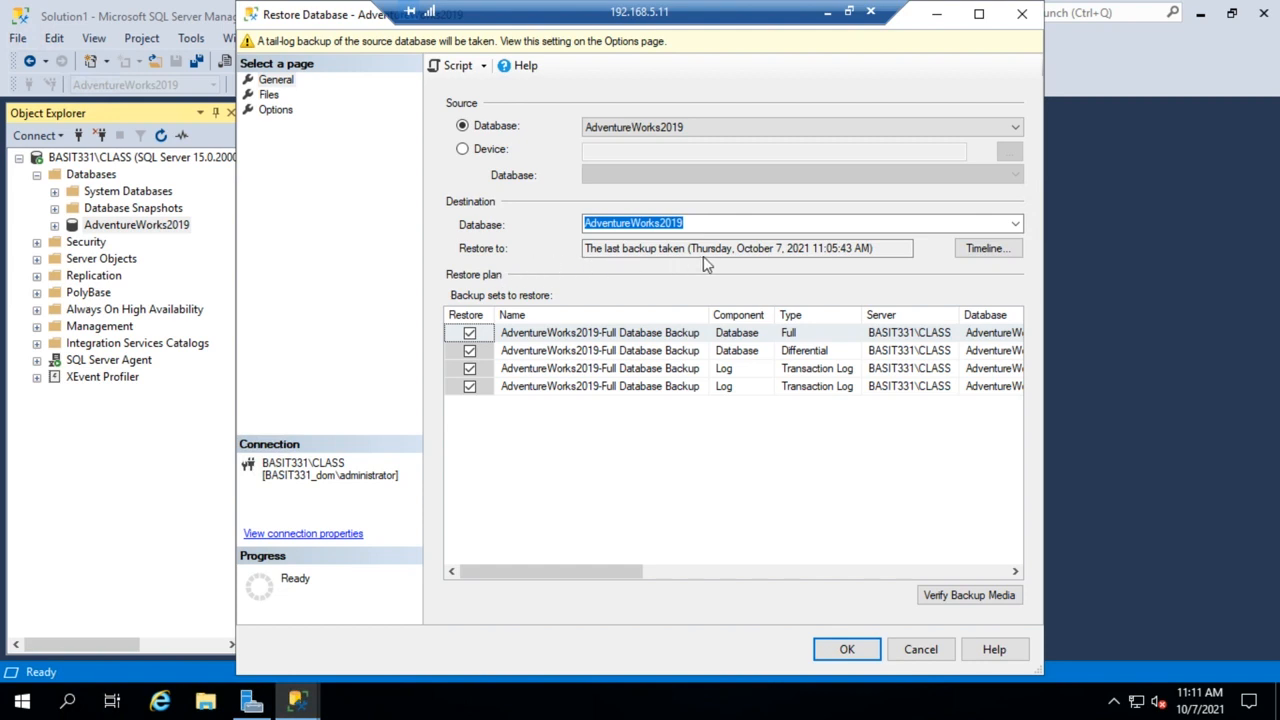
pyautogui.click(993, 251)
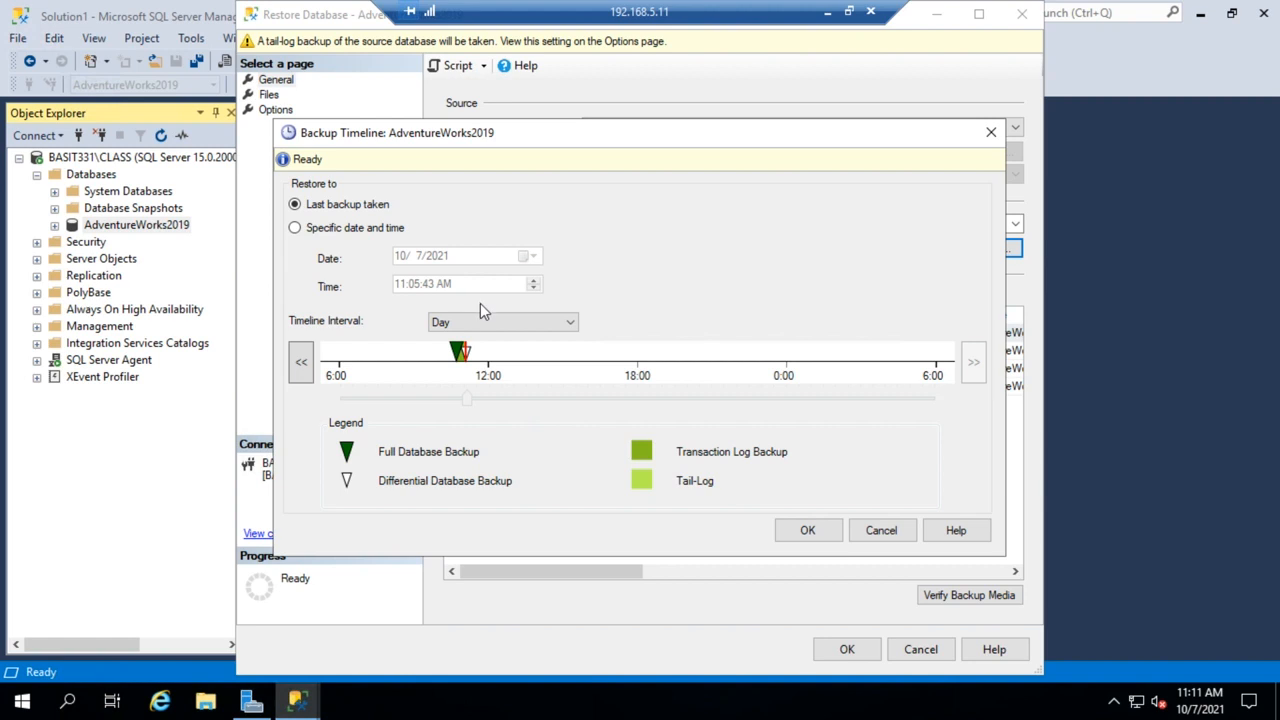
pyautogui.click(896, 538)
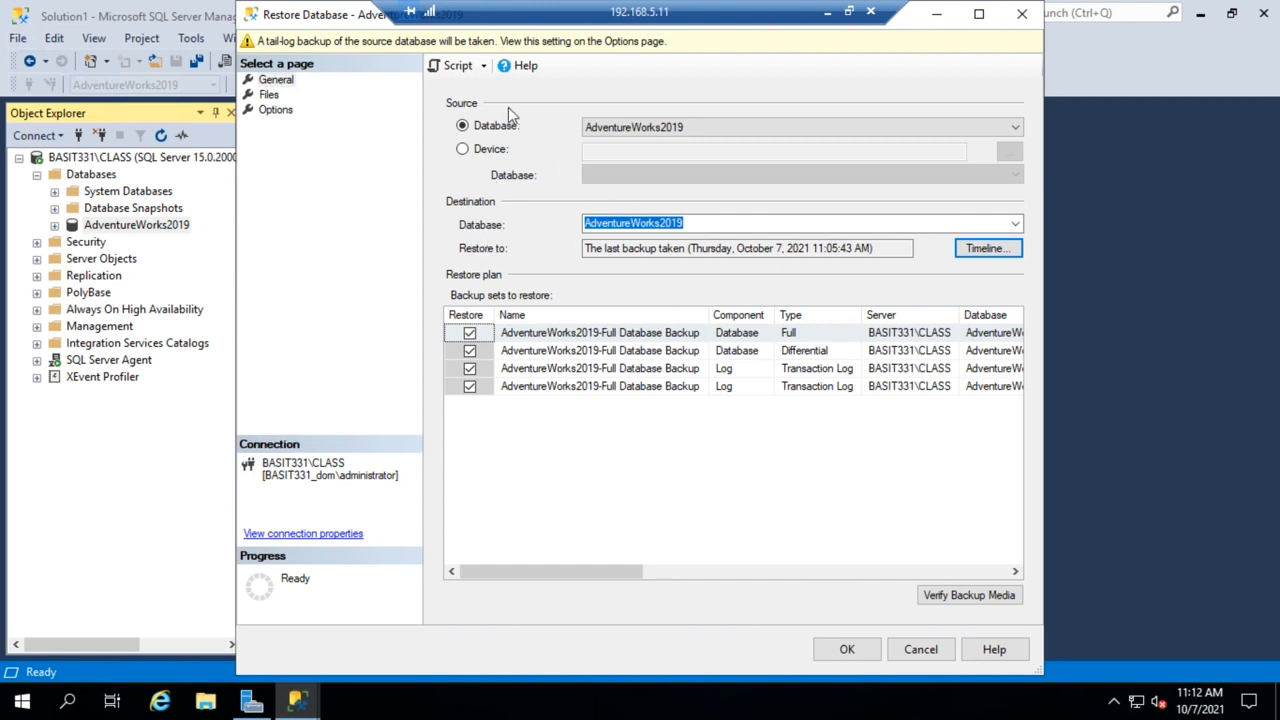
pyautogui.click(269, 98)
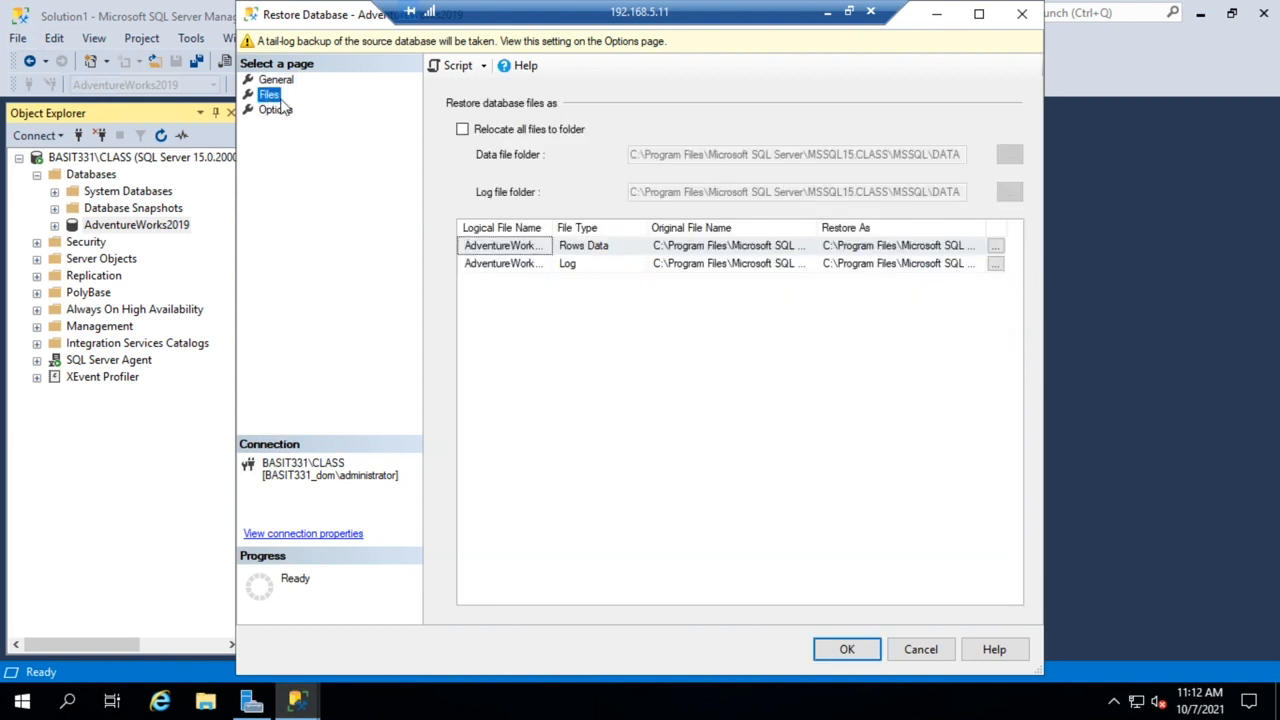
pyautogui.click(277, 112)
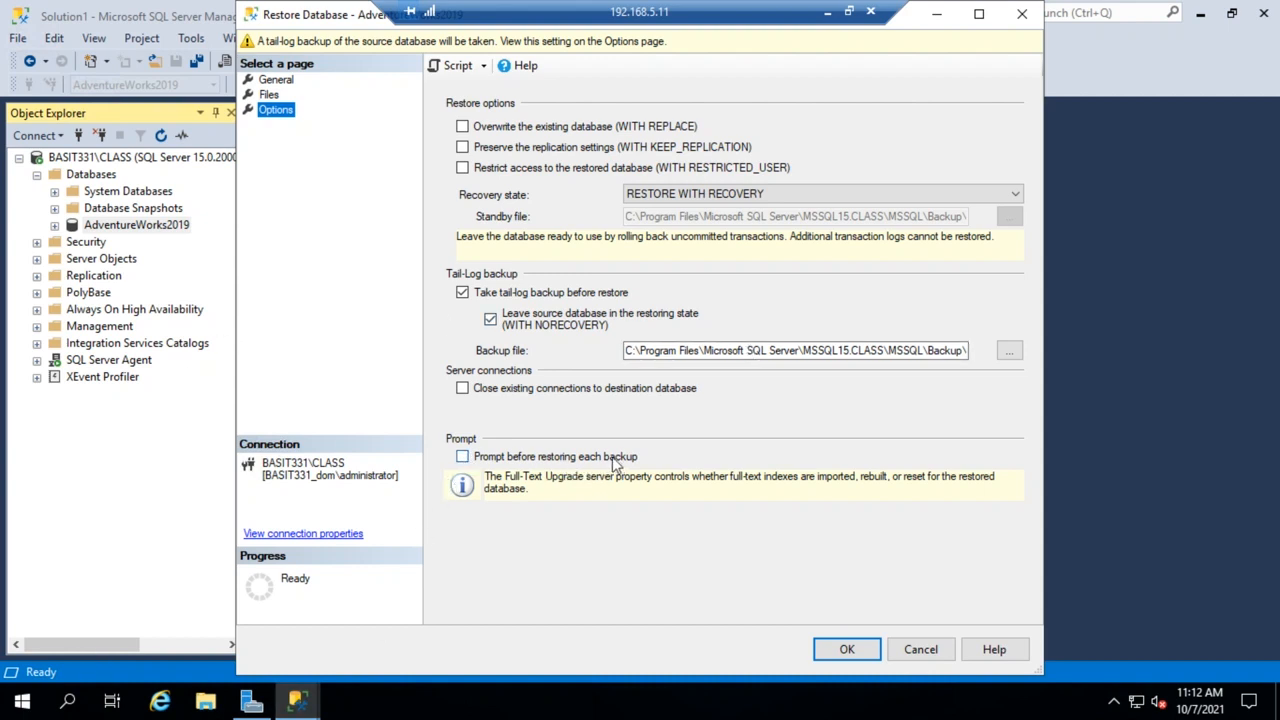
pyautogui.click(277, 80)
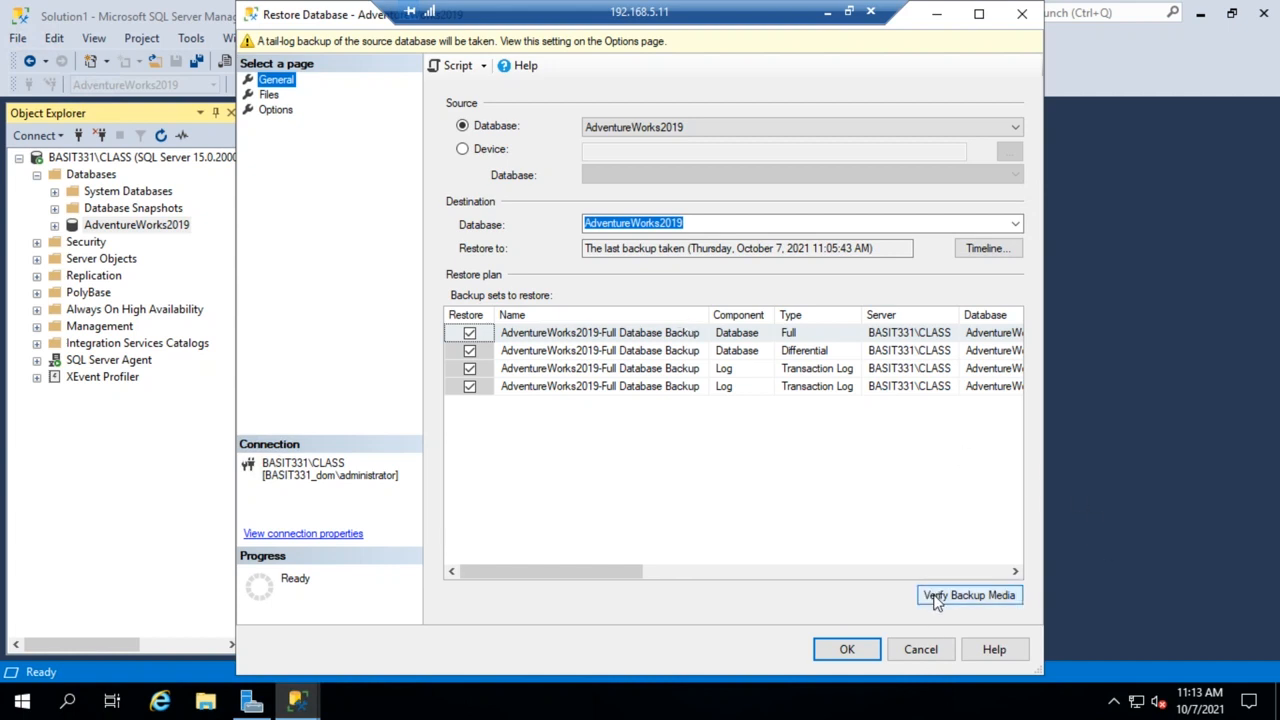
pyautogui.click(846, 651)
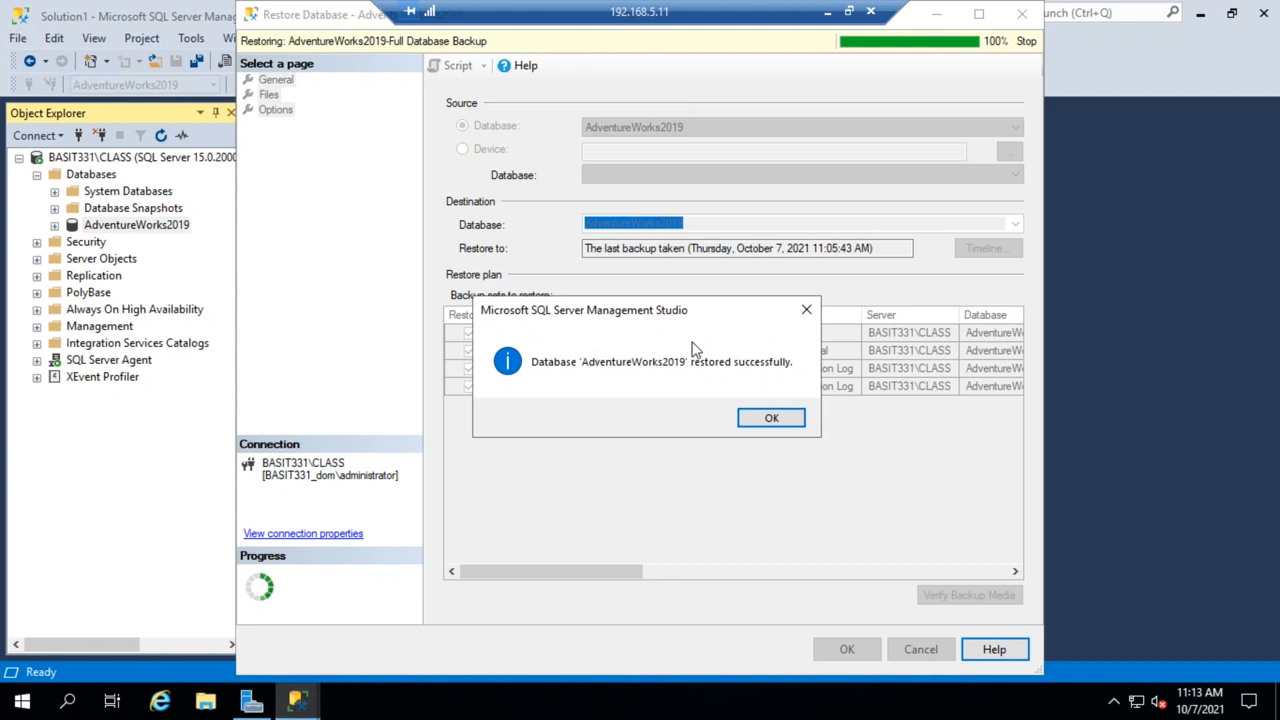
pyautogui.click(770, 419)
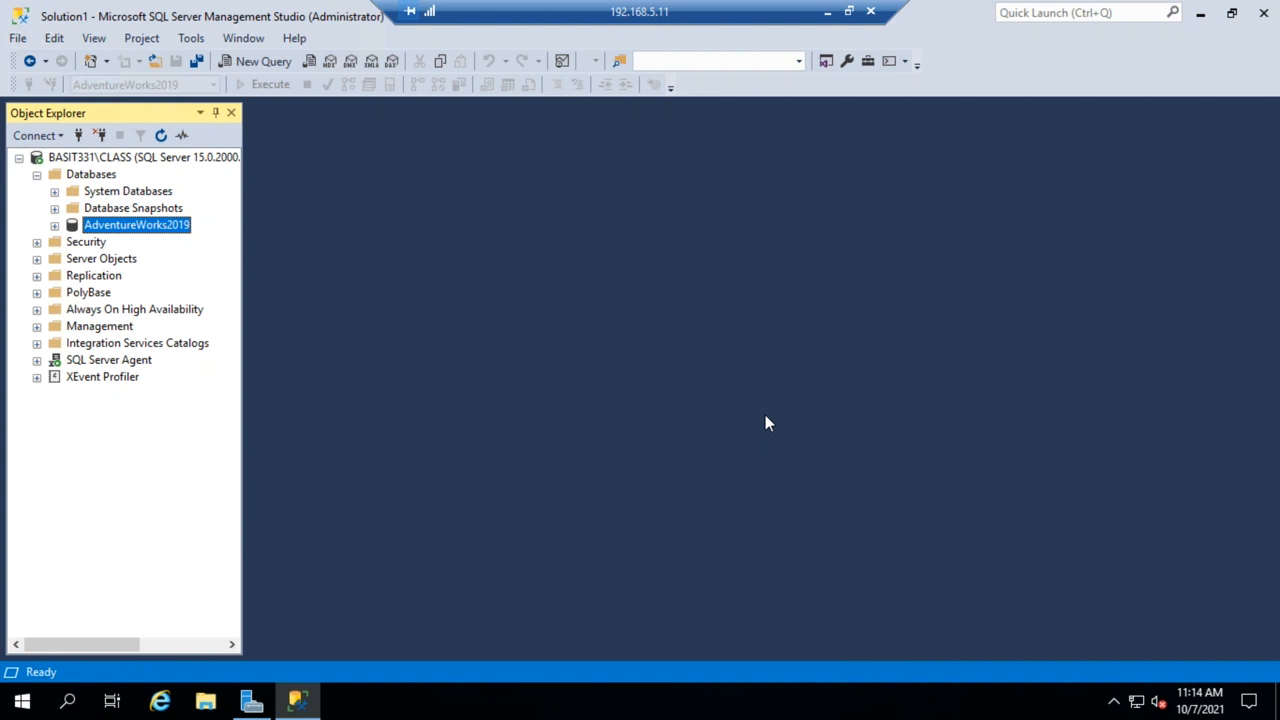
# Reopen the AdventureWorks2019 restore dialog to review the backup sets, then cancel it.
pyautogui.rightClick(135, 228)
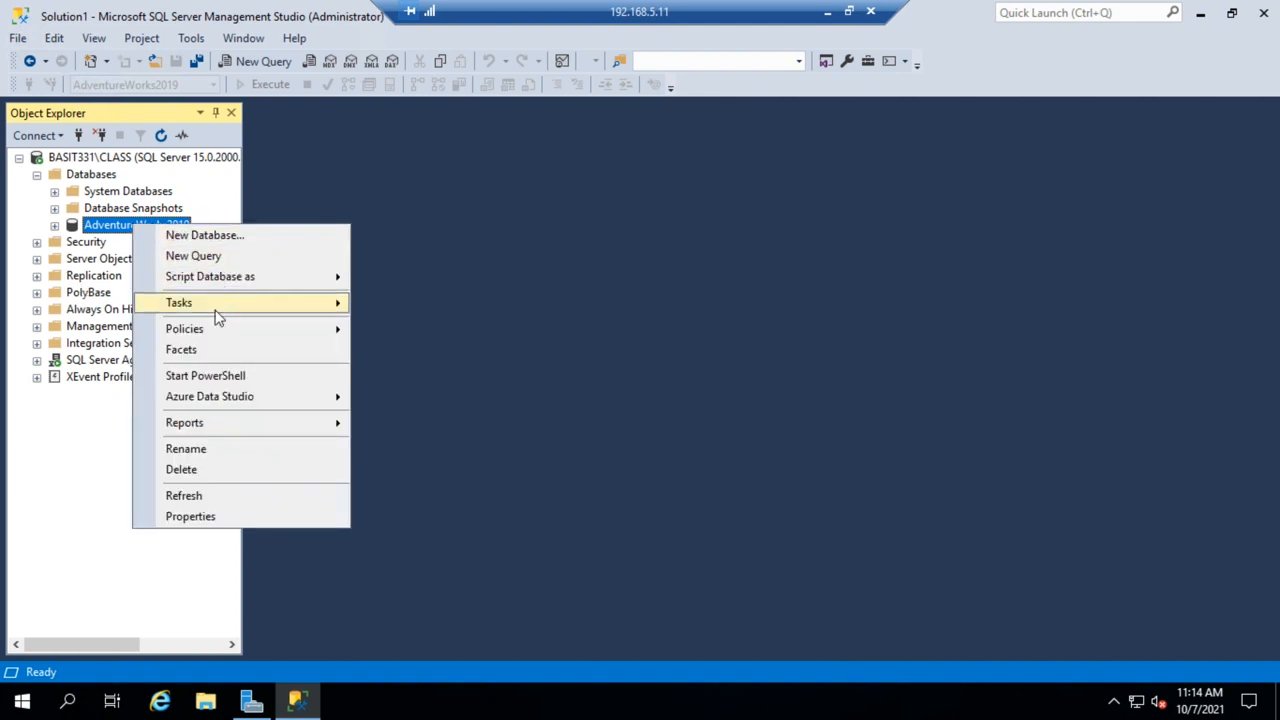
pyautogui.moveTo(297, 303)
pyautogui.moveTo(449, 285)
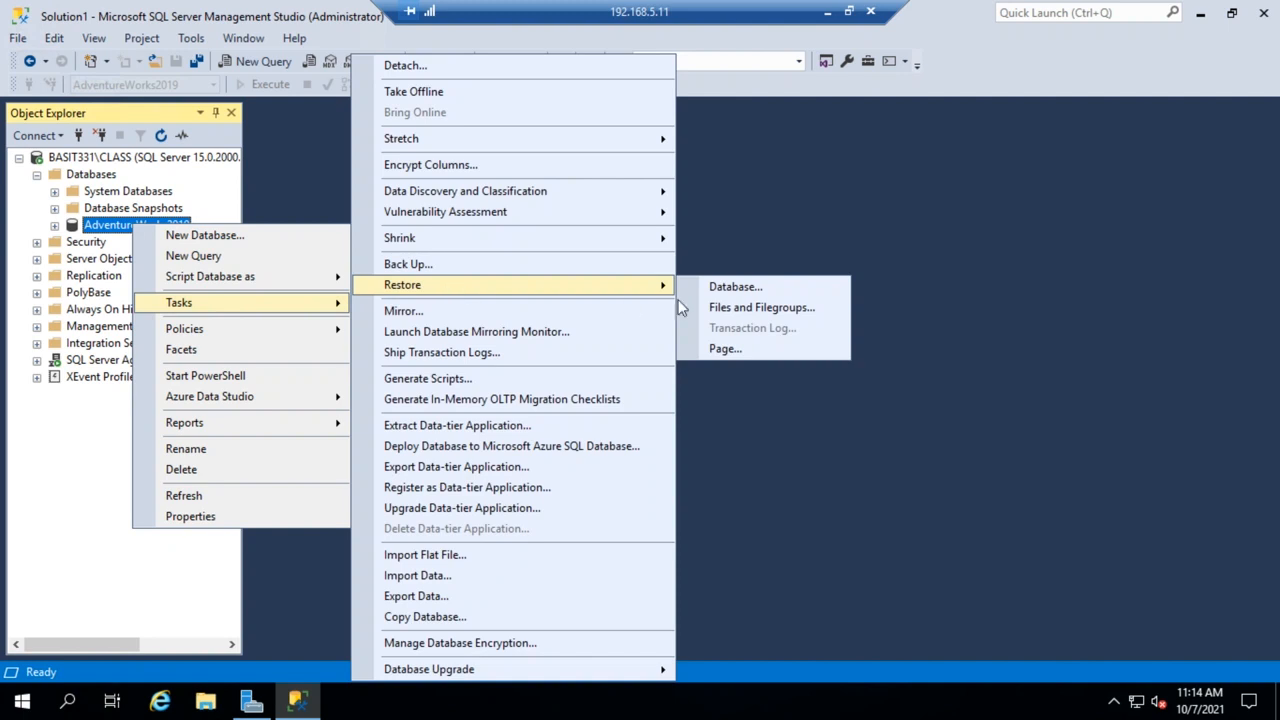
pyautogui.click(746, 287)
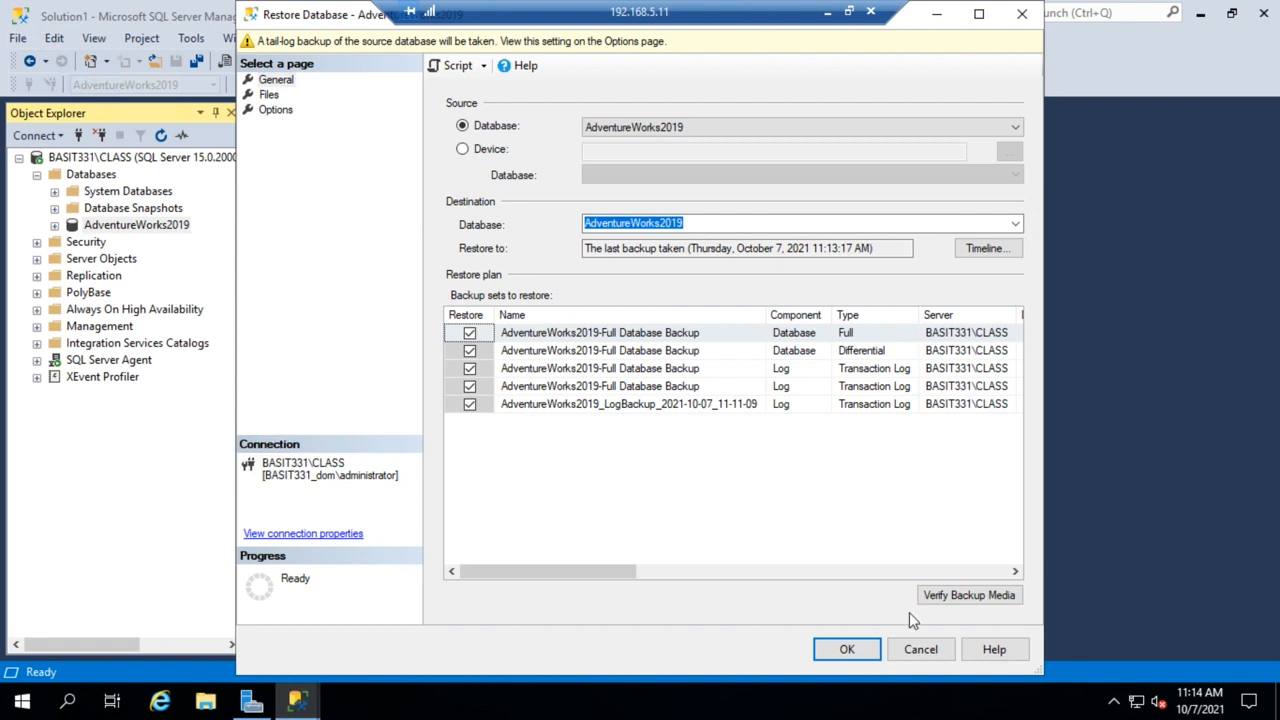
pyautogui.click(920, 650)
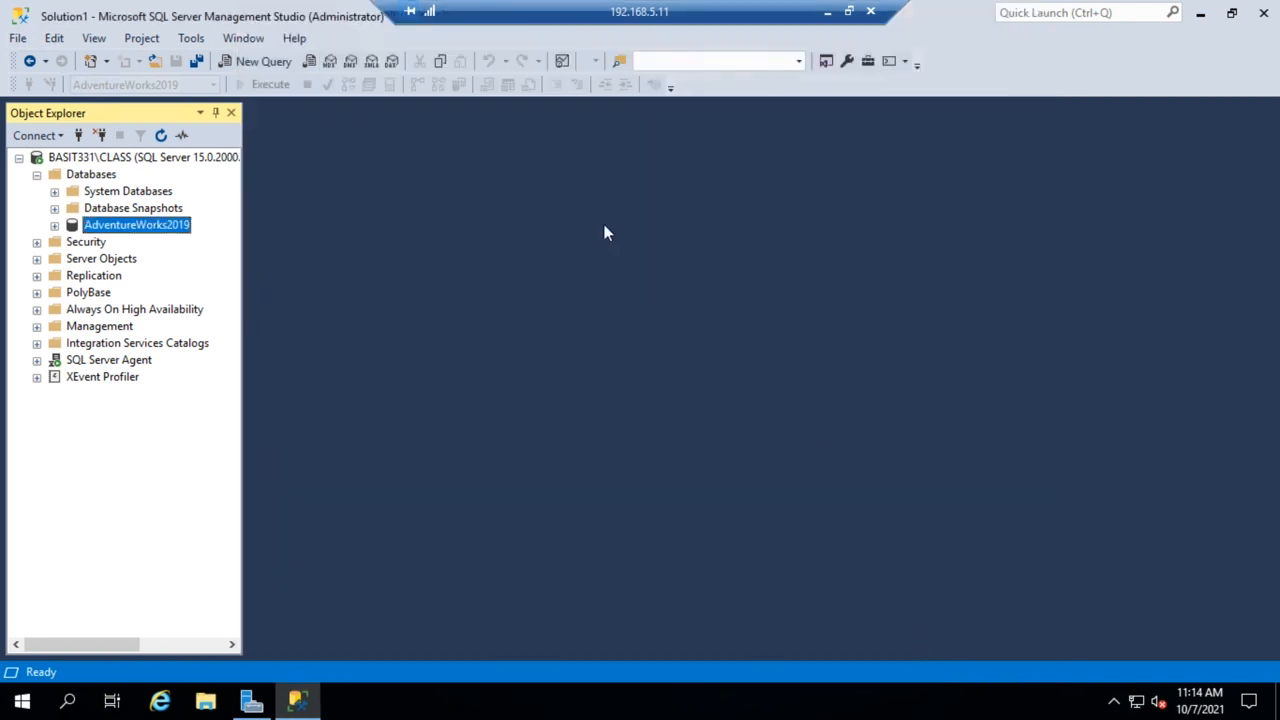